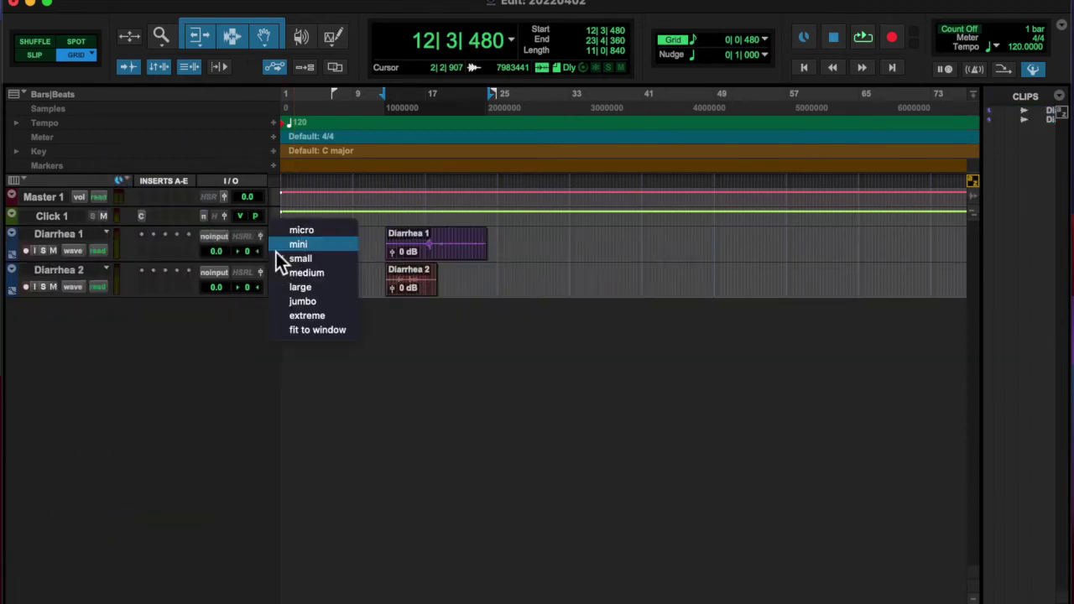
Set both Diarrhea 1 and Diarrhea 2 tracks to large height and dismiss Hardware Setup.
shift+click(59, 270)
click(277, 279)
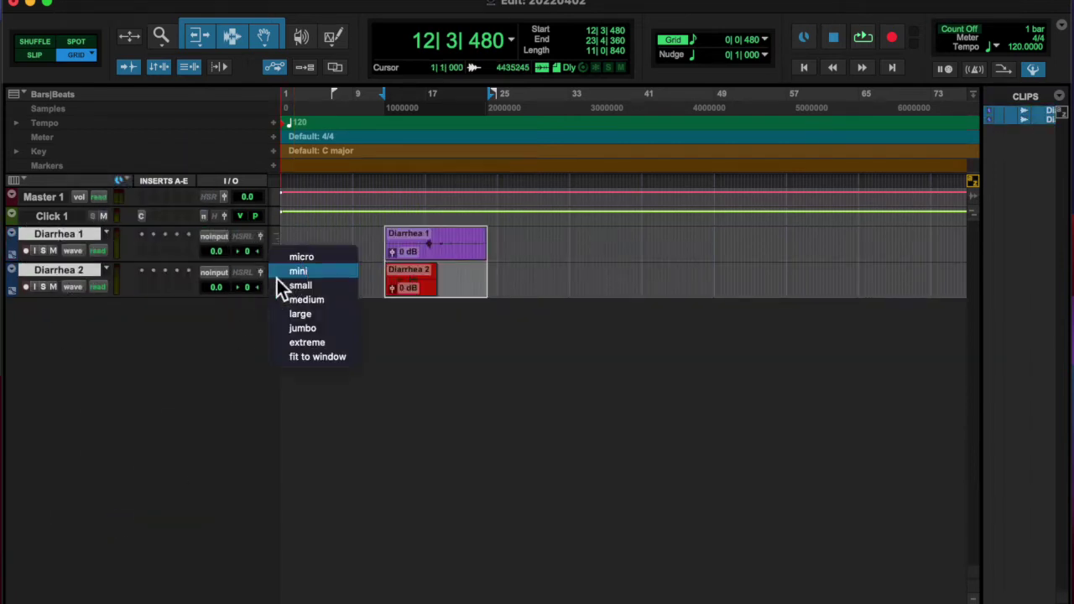
click(317, 295)
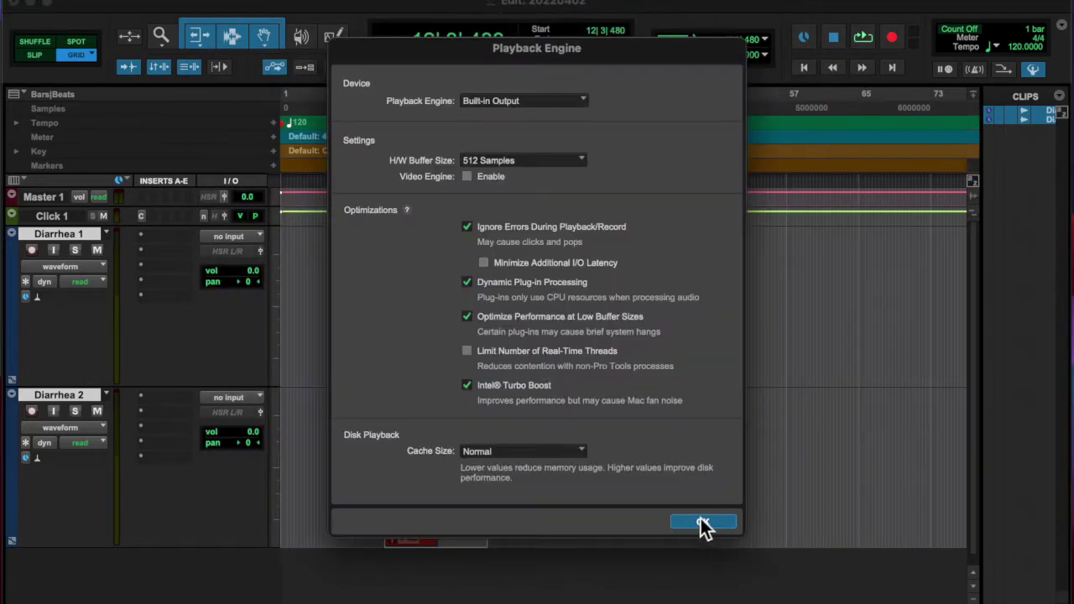
click(704, 524)
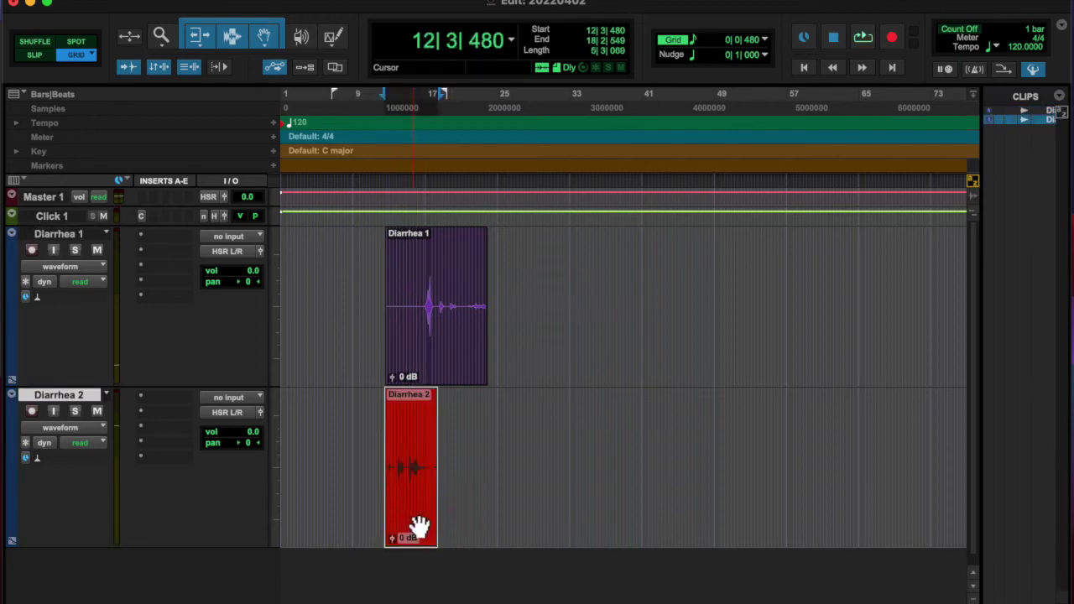
Shift the Diarrhea 2 clip earlier and trim the start of the Diarrhea 1 clip.
drag(411, 466, 353, 466)
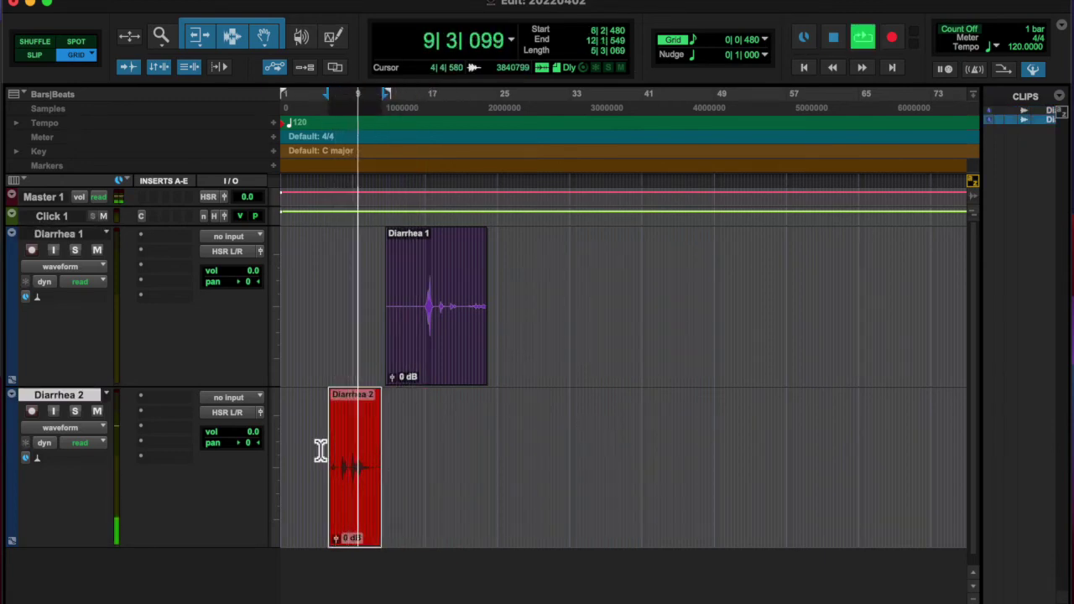
click(424, 283)
drag(388, 285, 420, 286)
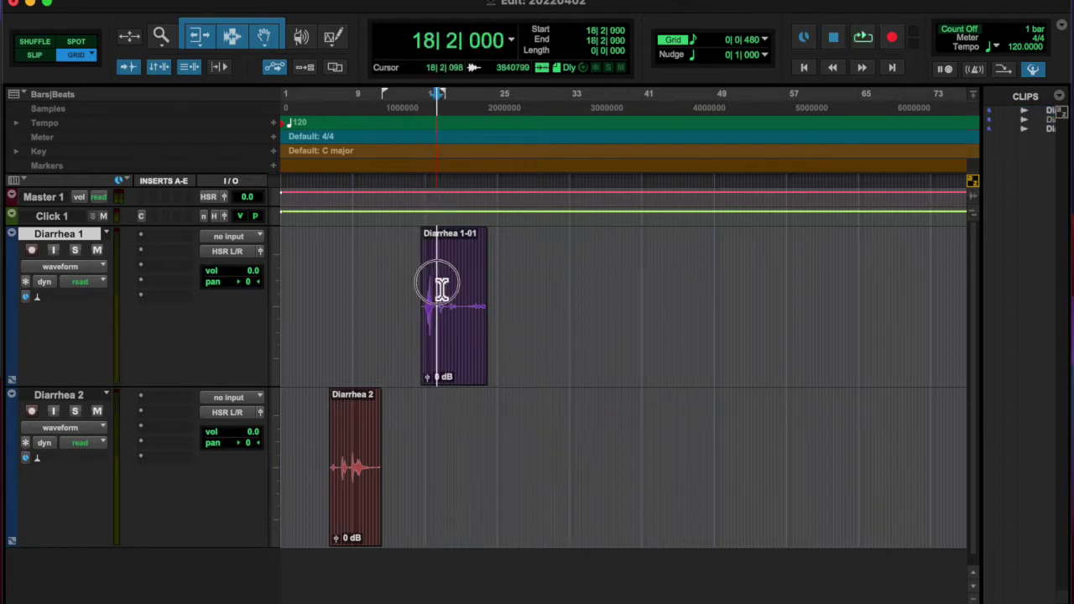
Move the trimmed Diarrhea 1-01 clip to the session start.
drag(442, 285, 459, 289)
key(super+bracketright)
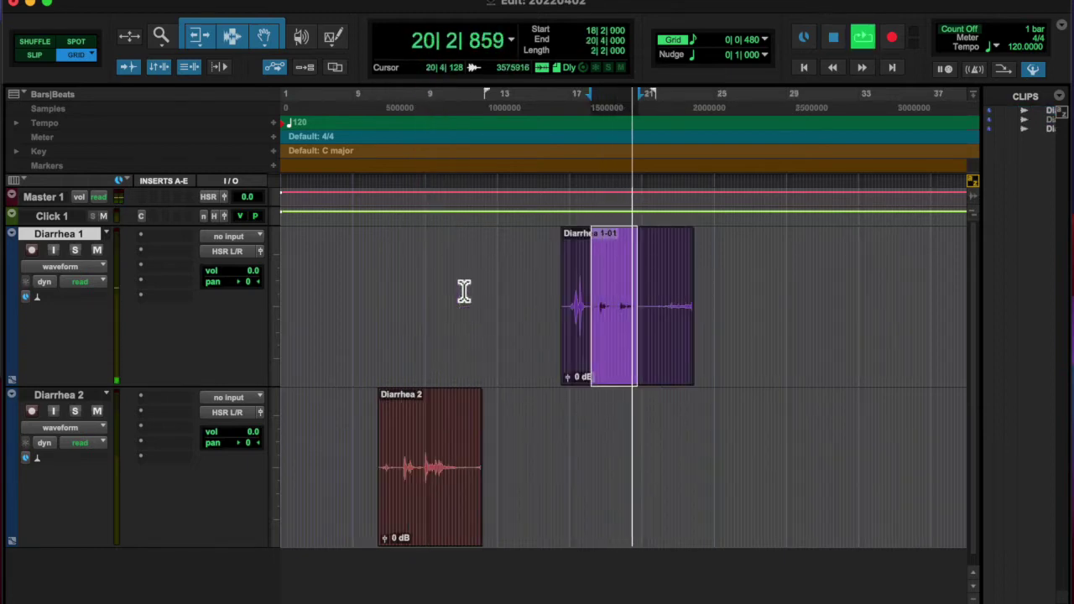
click(660, 277)
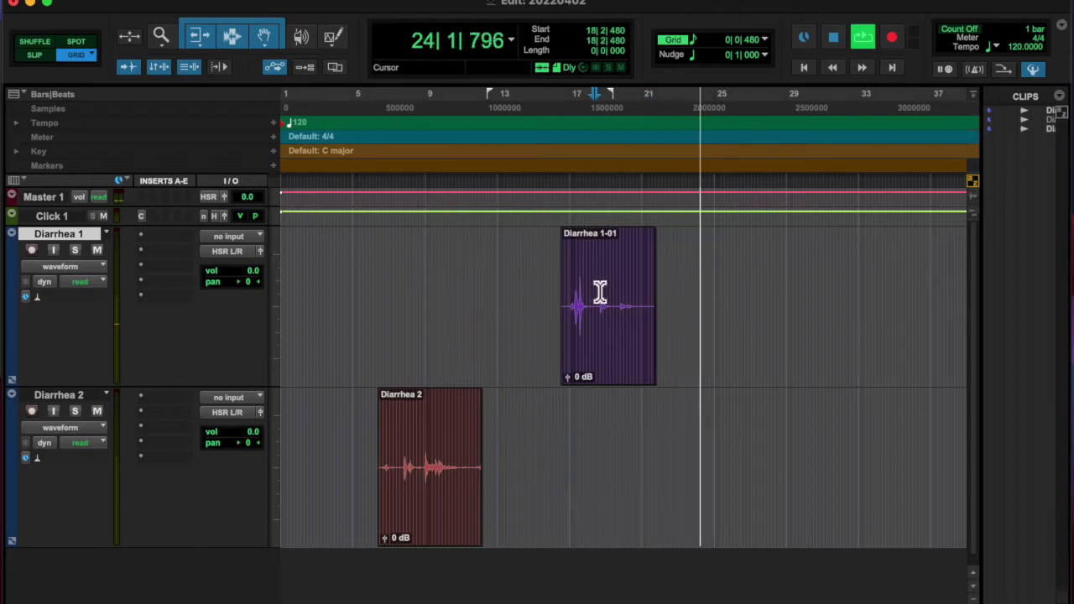
key(super+z)
key(super+z)
key(super+z)
right_click(59, 394)
Delete the Diarrhea 2 track and make the Diarrhea 1 track taller.
click(109, 537)
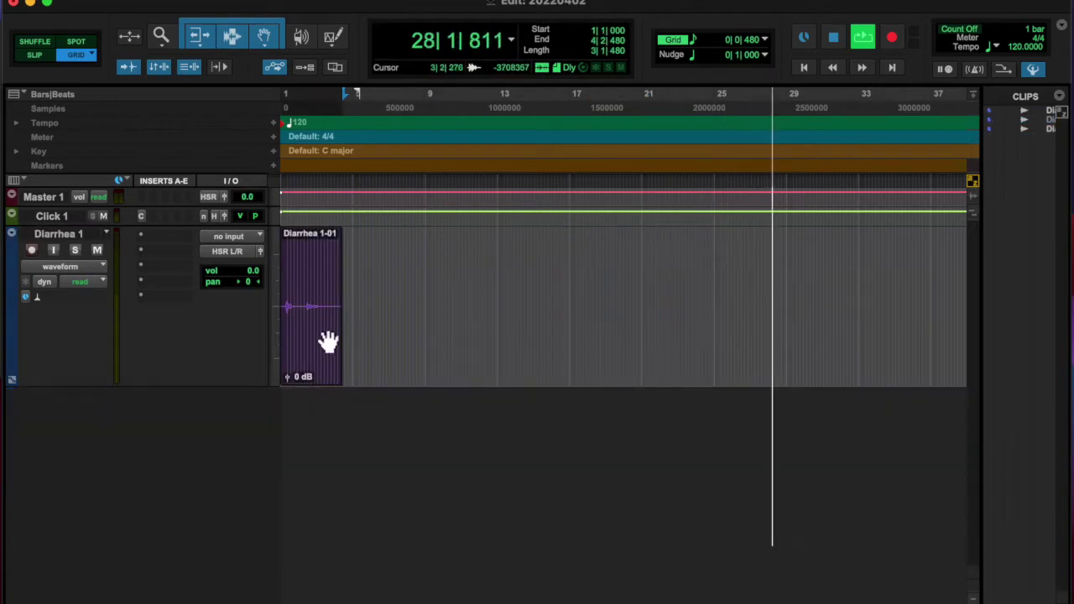
key(Return)
click(277, 321)
click(311, 315)
Audition the clip and extend its start slightly earlier.
key(super+bracketright)
key(space)
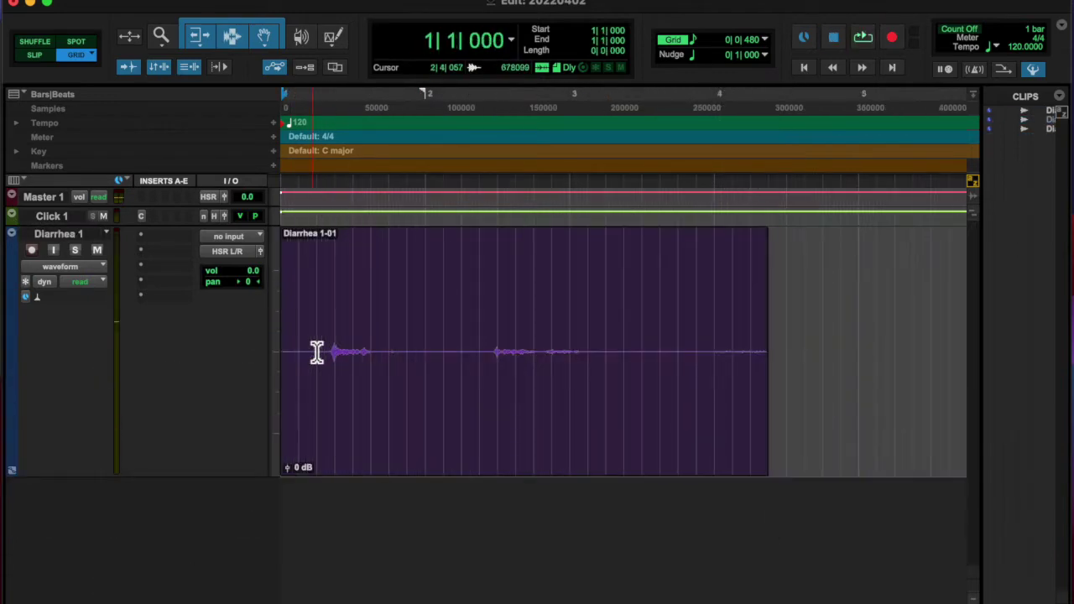
key(space)
key(super+bracketright)
key(super+bracketright)
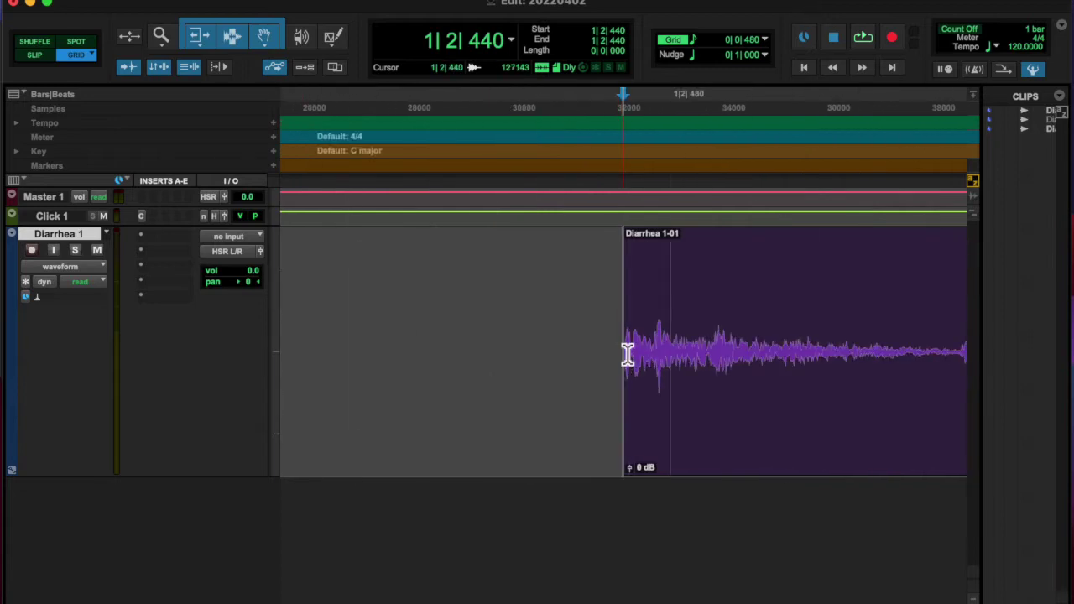
drag(627, 357, 589, 361)
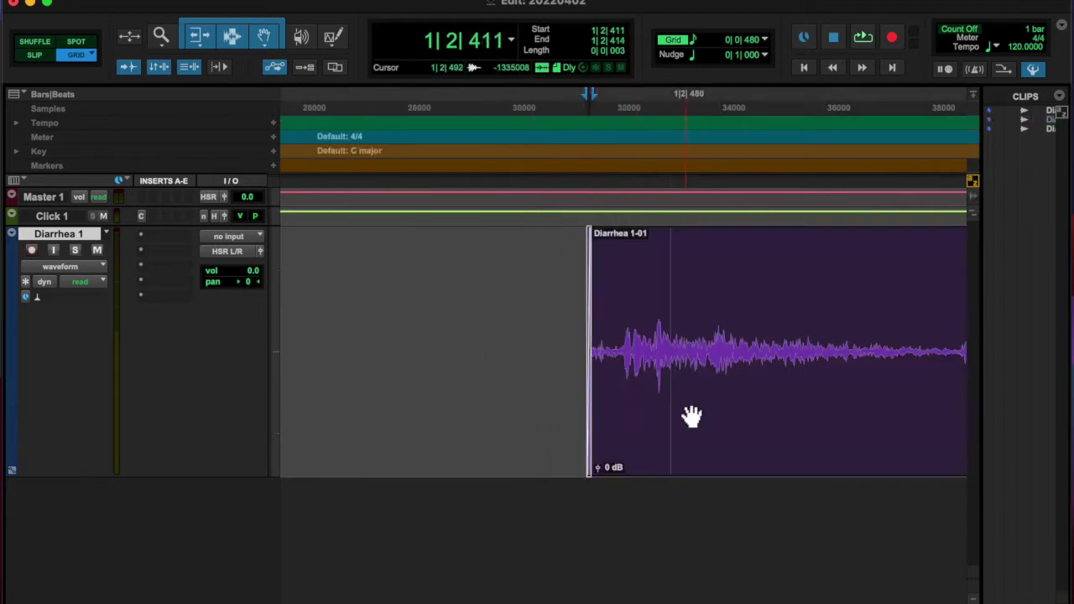
key(space)
key(super+bracketleft)
key(super+bracketleft)
key(super+bracketleft)
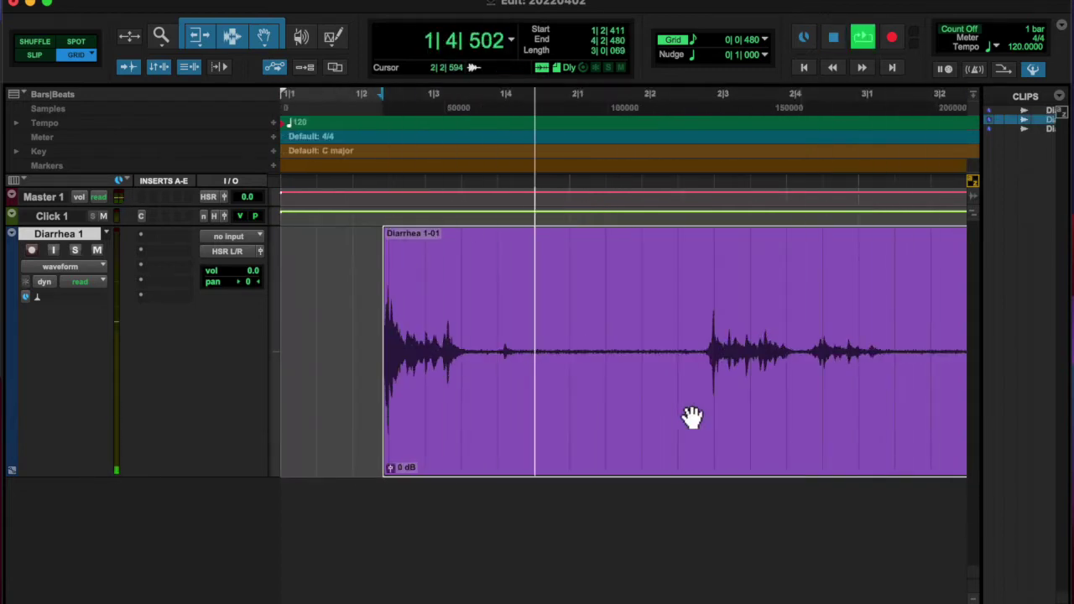
Split the clip between the two sounds and remove the audio before the second sound.
click(537, 334)
key(super+e)
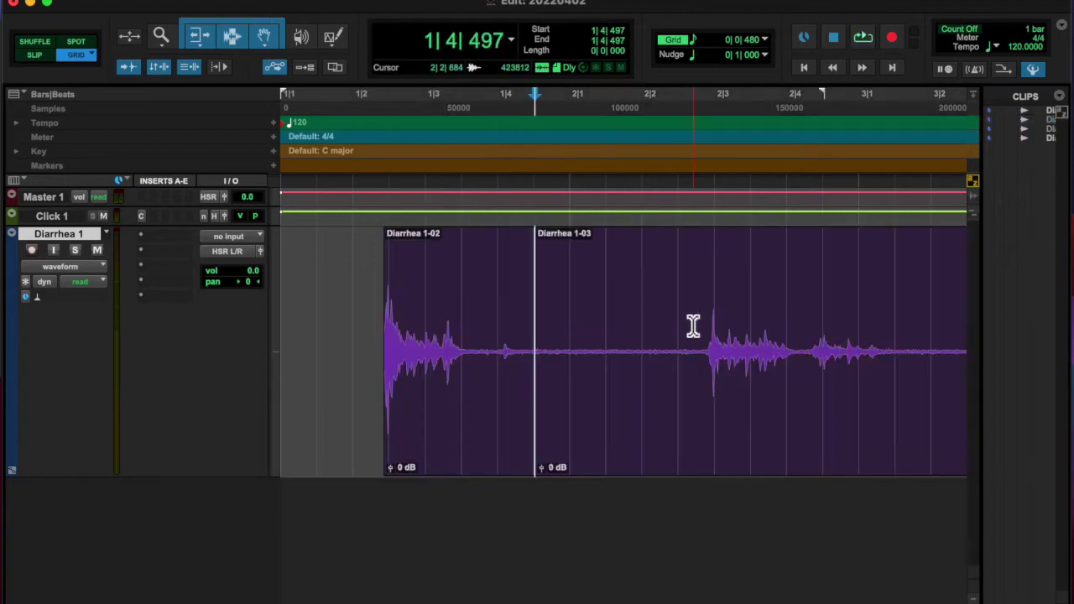
key(super+bracketright)
key(super+bracketright)
key(super+bracketright)
key(BackSpace)
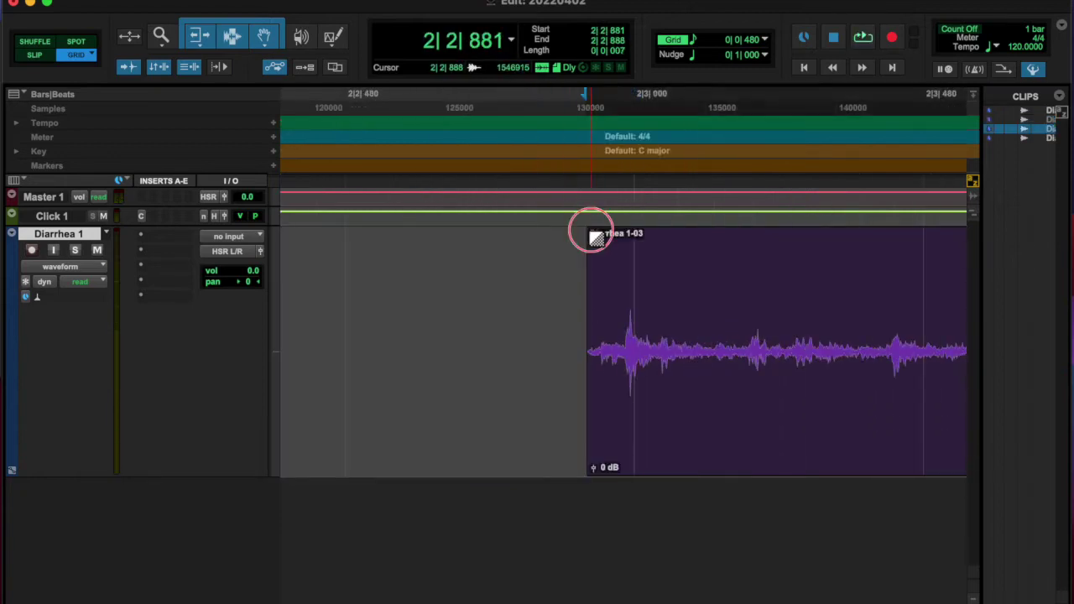
key(super+bracketleft)
key(super+bracketleft)
Trim away the audio after the sound's tail.
click(651, 430)
scroll(650, 430, down, 3)
click(530, 325)
key(BackSpace)
key(super+bracketleft)
key(super+bracketleft)
Raise both clips' gain to +3.5 dB and consolidate them into Diarrhea 1_01.
drag(369, 403, 534, 434)
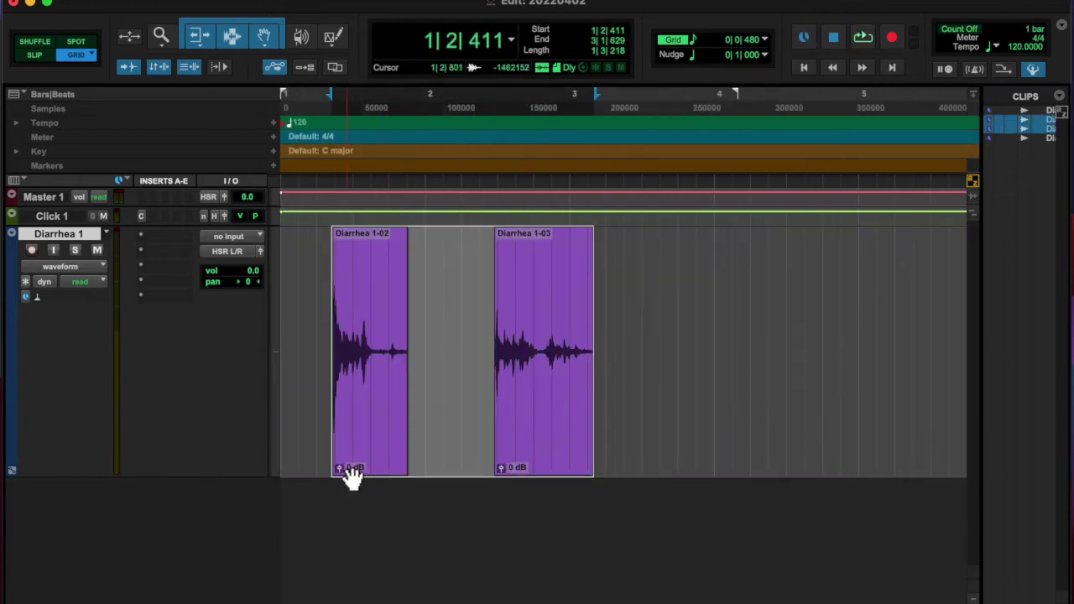
drag(340, 468, 339, 453)
drag(501, 467, 501, 453)
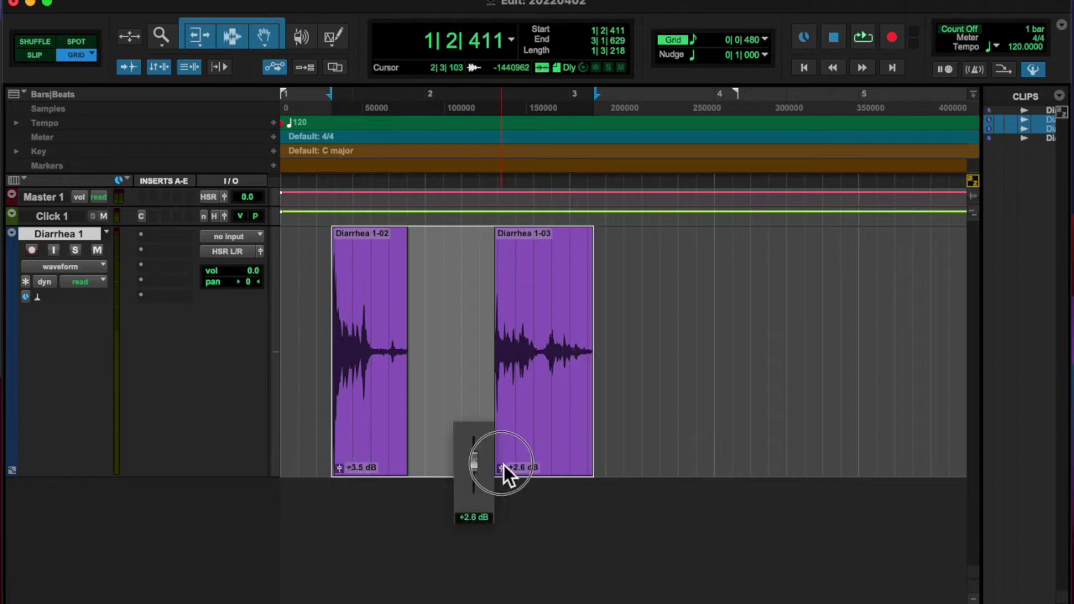
key(space)
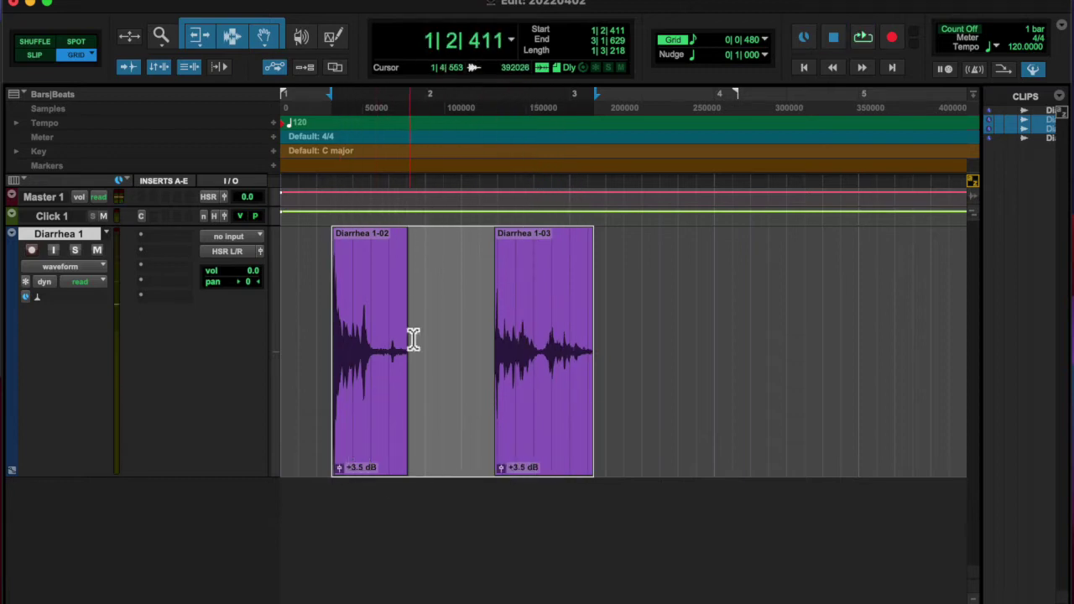
key(super+z)
key(super+z)
key(super+z)
key(super+z)
key(super+z)
key(super+z)
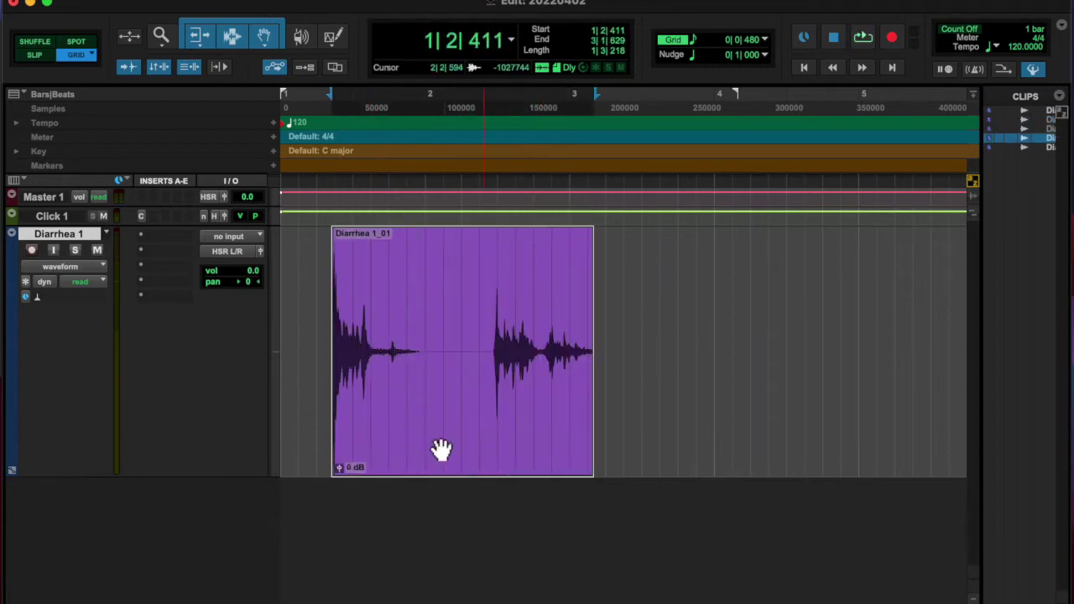
Add the NS1 noise suppressor on insert A and set its suppression amount.
click(140, 236)
click(453, 529)
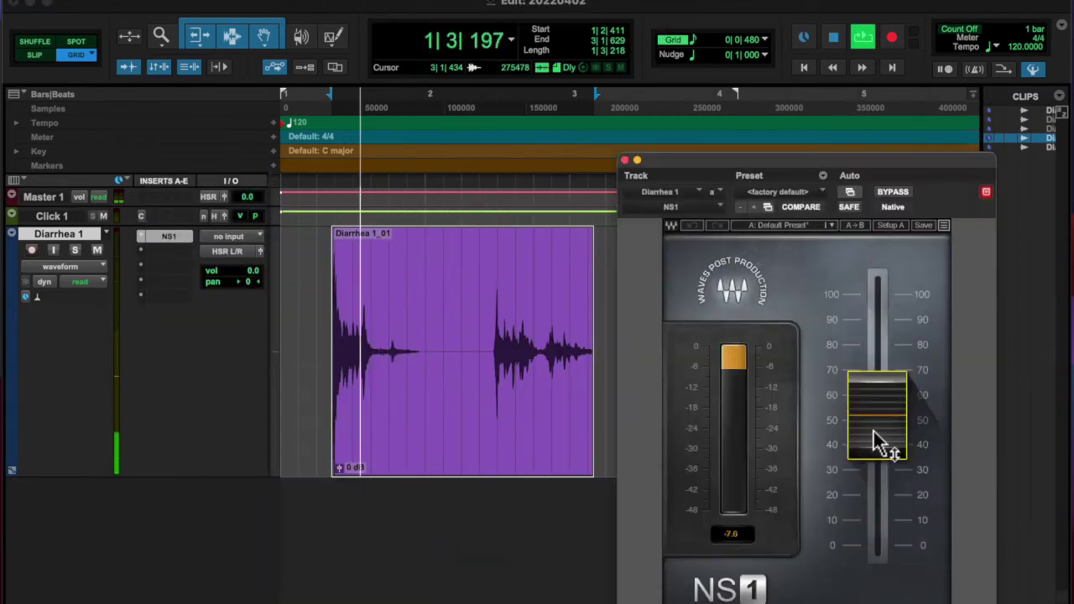
drag(877, 436, 880, 508)
click(625, 160)
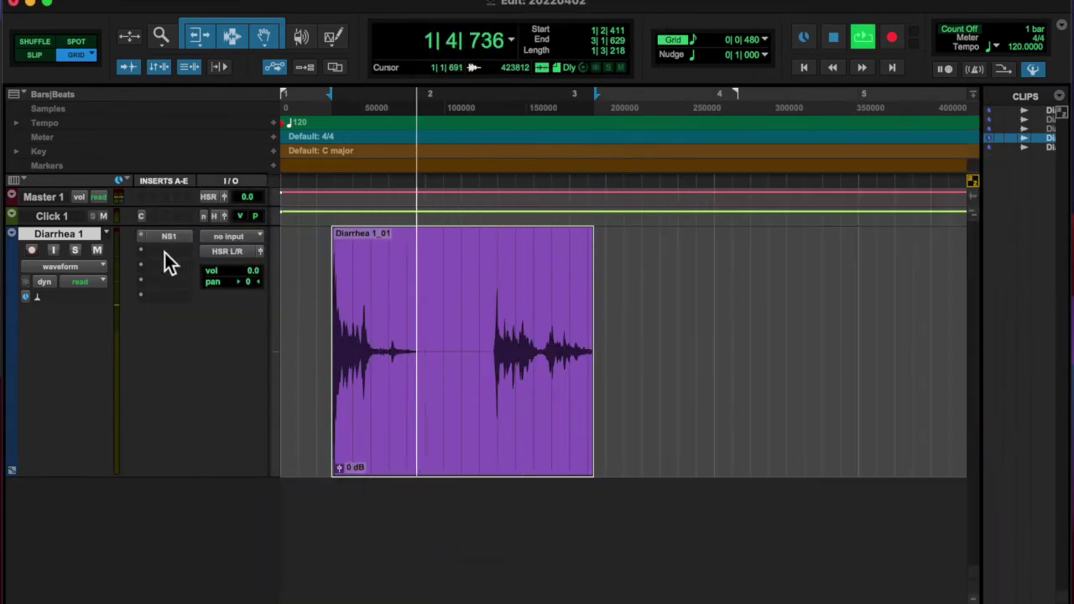
Add Dyn3 Compressor/Limiter on insert B: threshold −35.1 dB, gain 5.8 dB, attack 333.1 us.
click(165, 253)
click(181, 384)
click(147, 236)
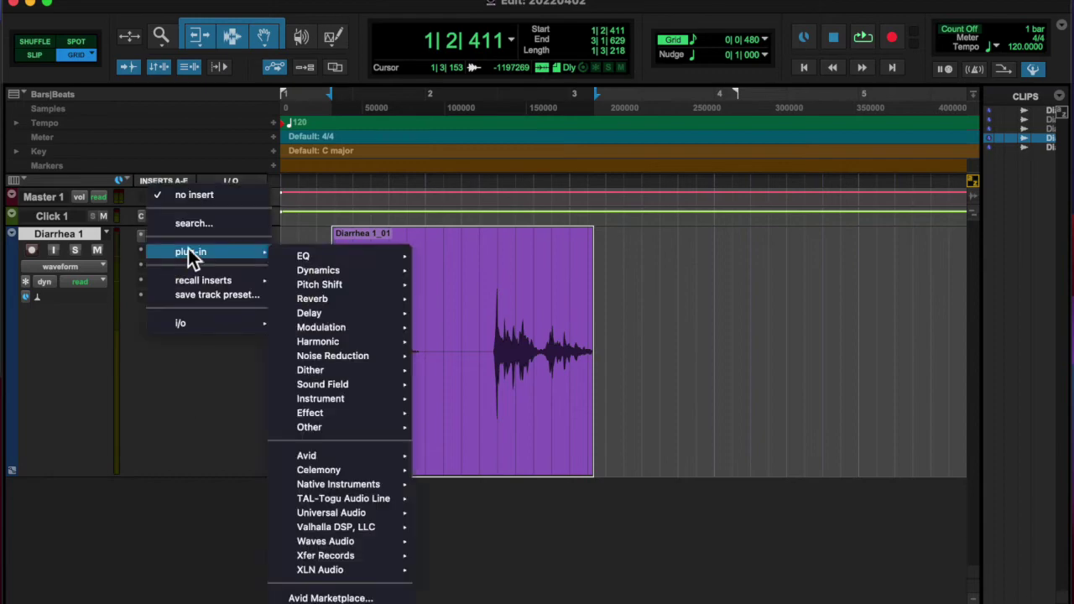
click(512, 9)
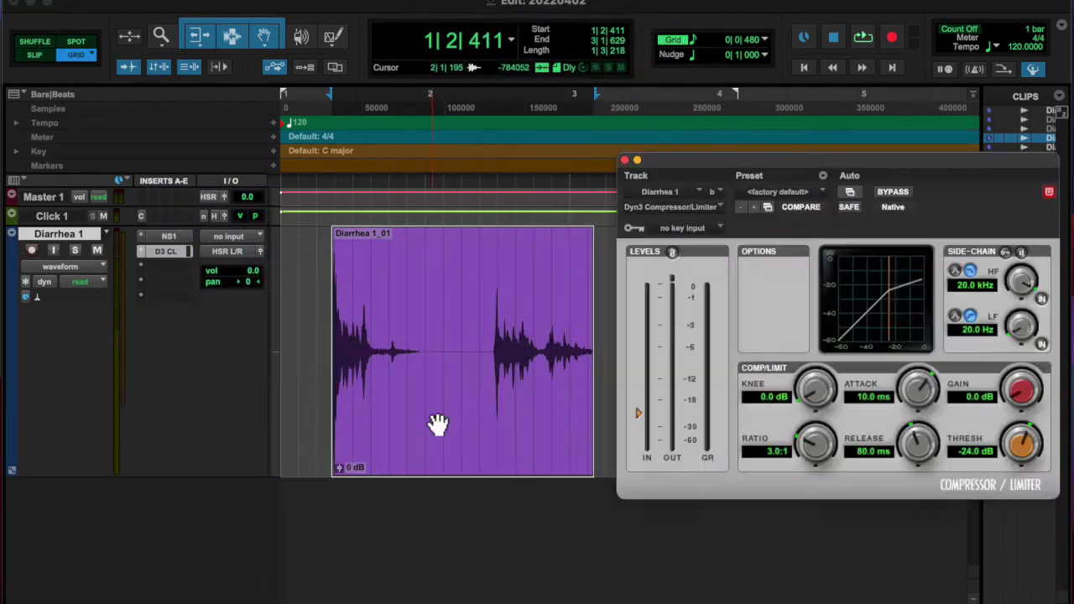
drag(1022, 445, 1022, 461)
drag(1022, 390, 1031, 384)
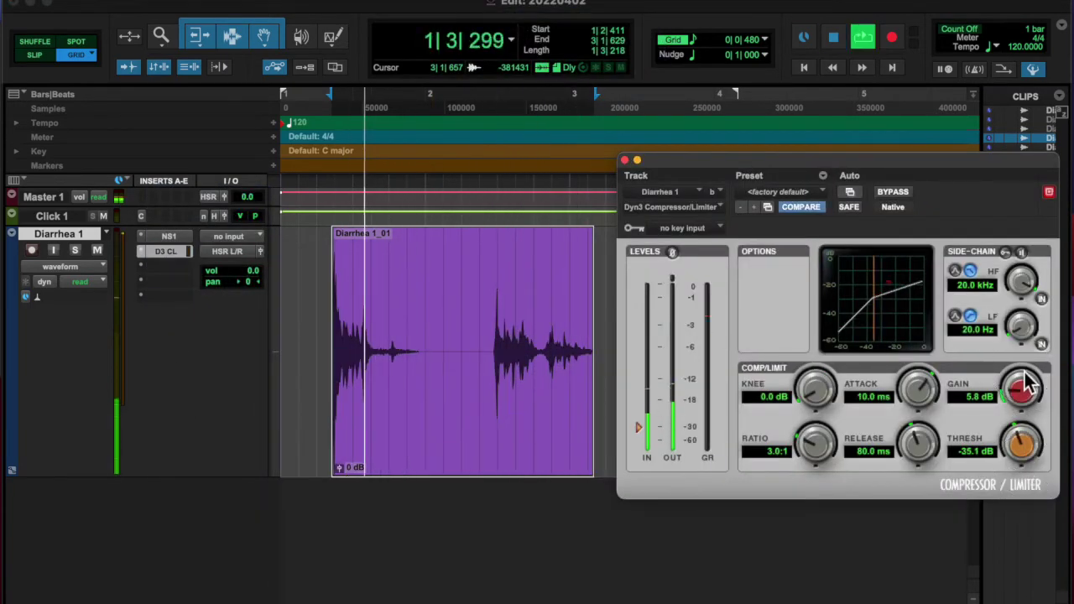
drag(918, 390, 918, 411)
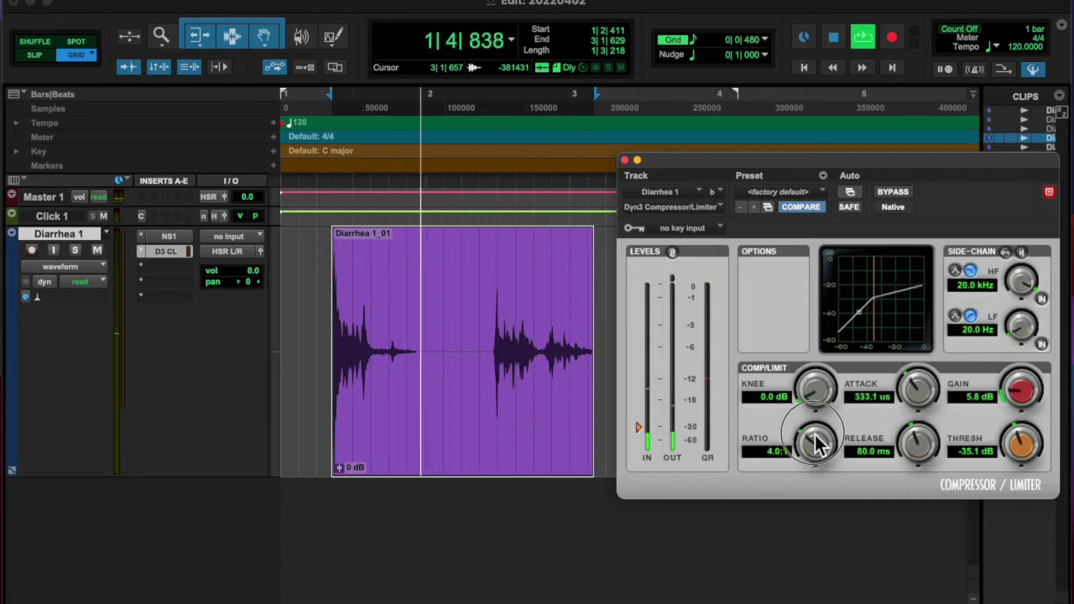